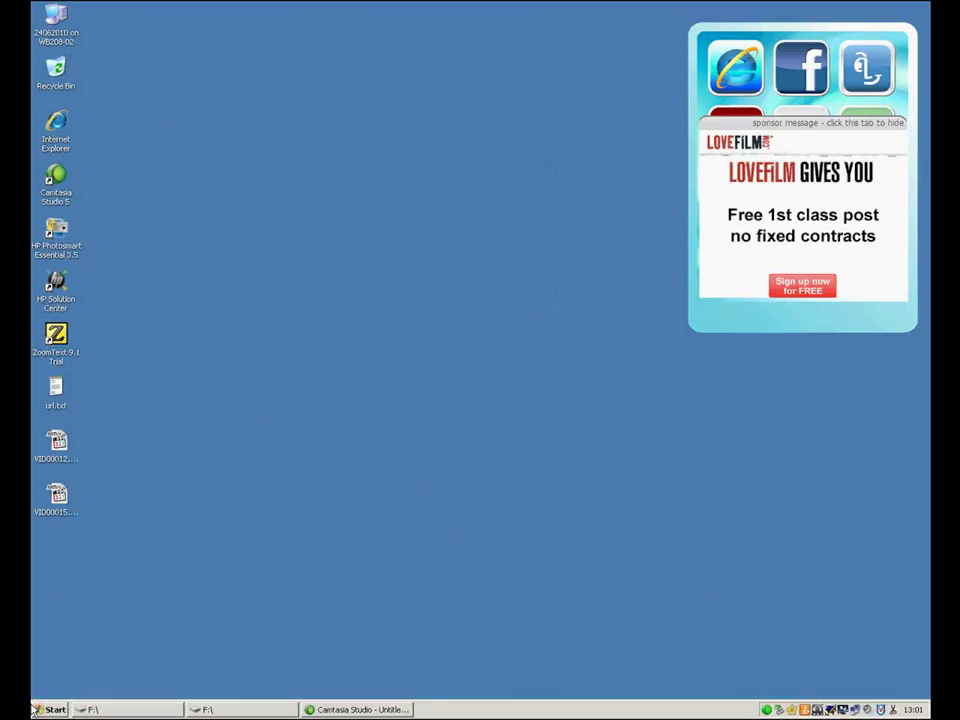
- Launch FreeMind 0.8.1 from the Start menu's Productivity folder
click(44, 709)
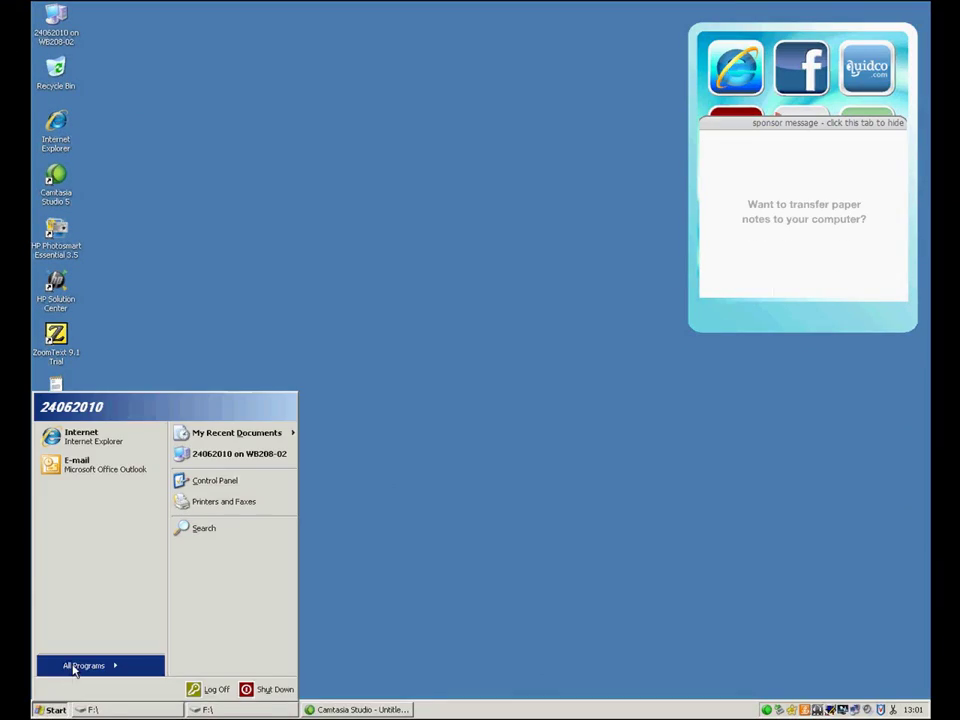
click(75, 665)
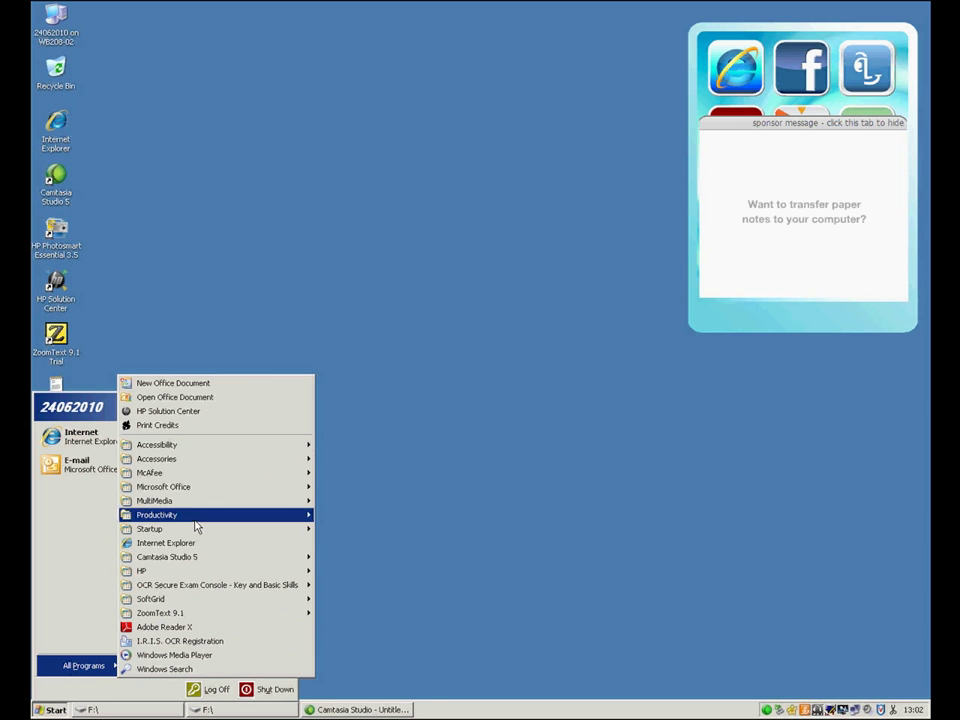
mouse_move(197, 525)
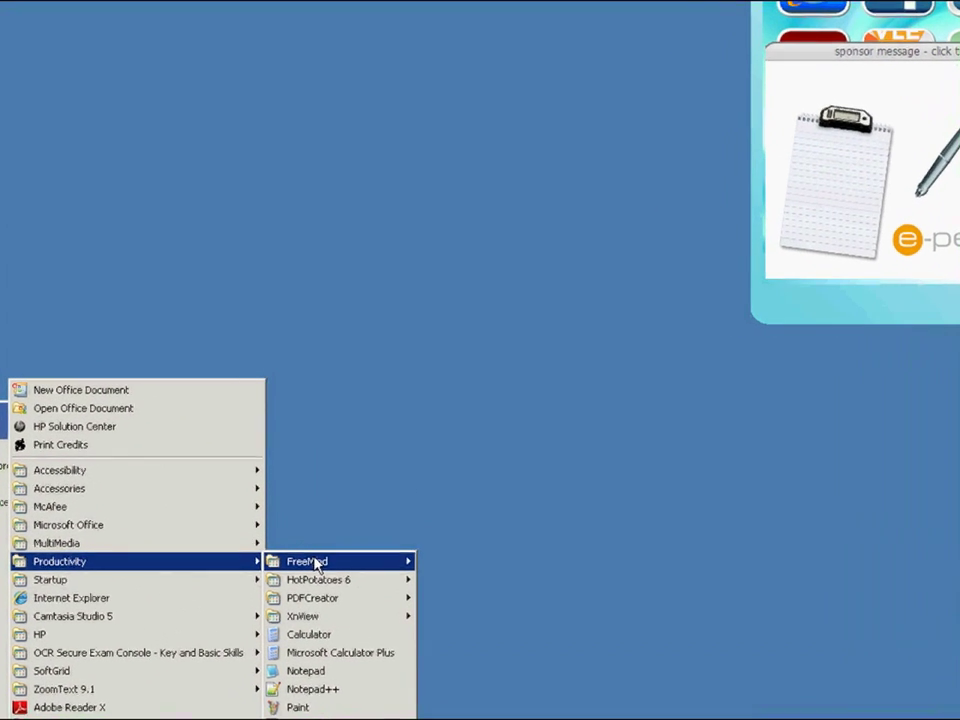
mouse_move(355, 515)
click(448, 564)
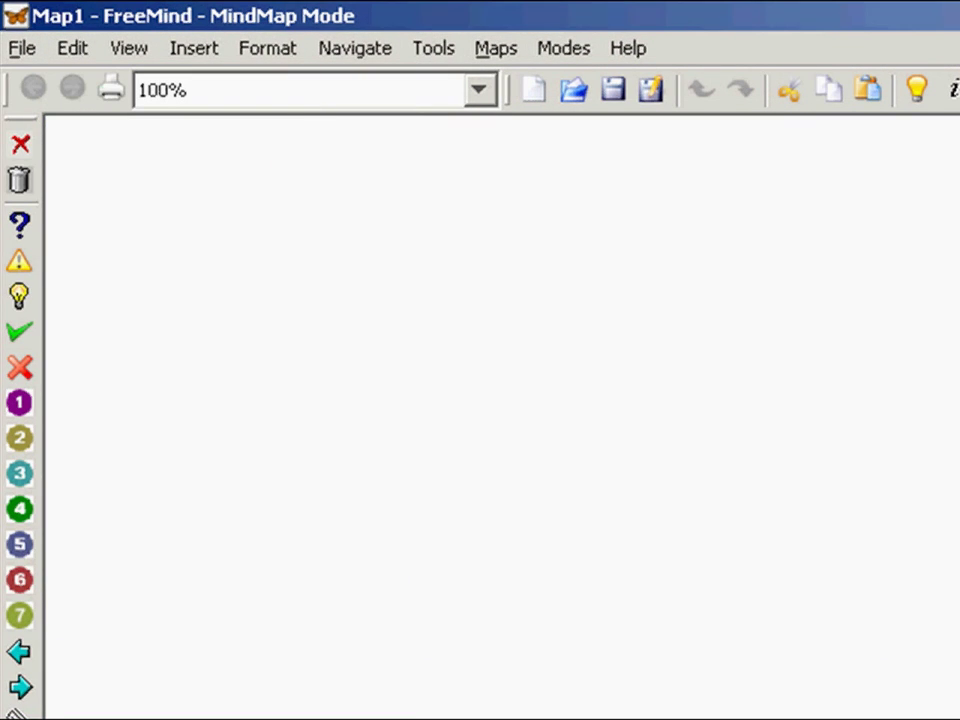
- Rename the root node from 'New Mindmap' to 'My Map'
double_click(770, 615)
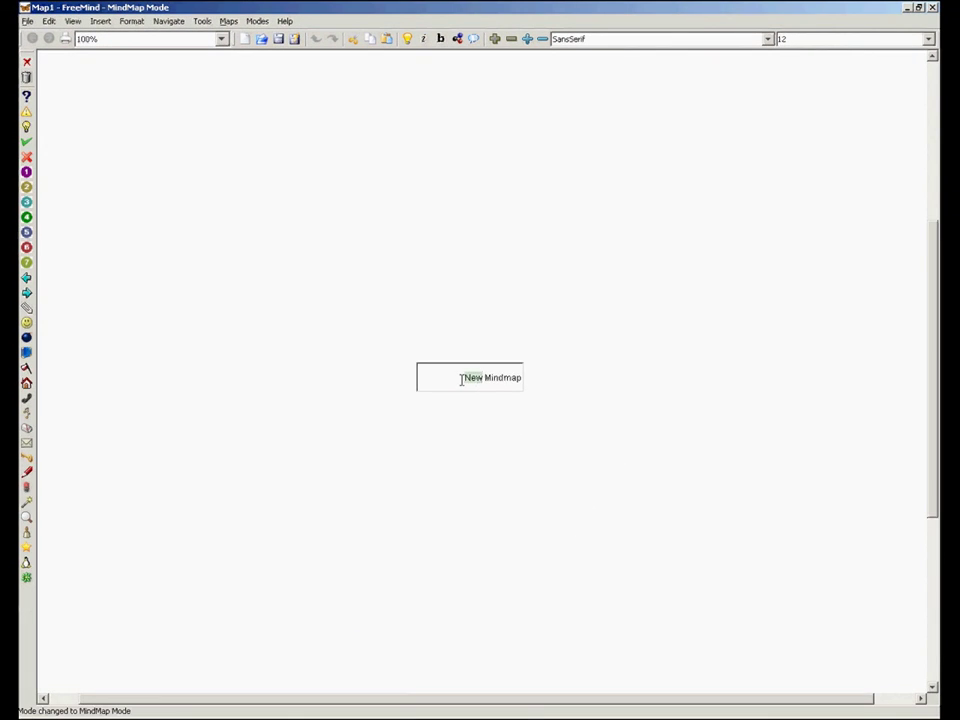
drag(461, 379, 528, 380)
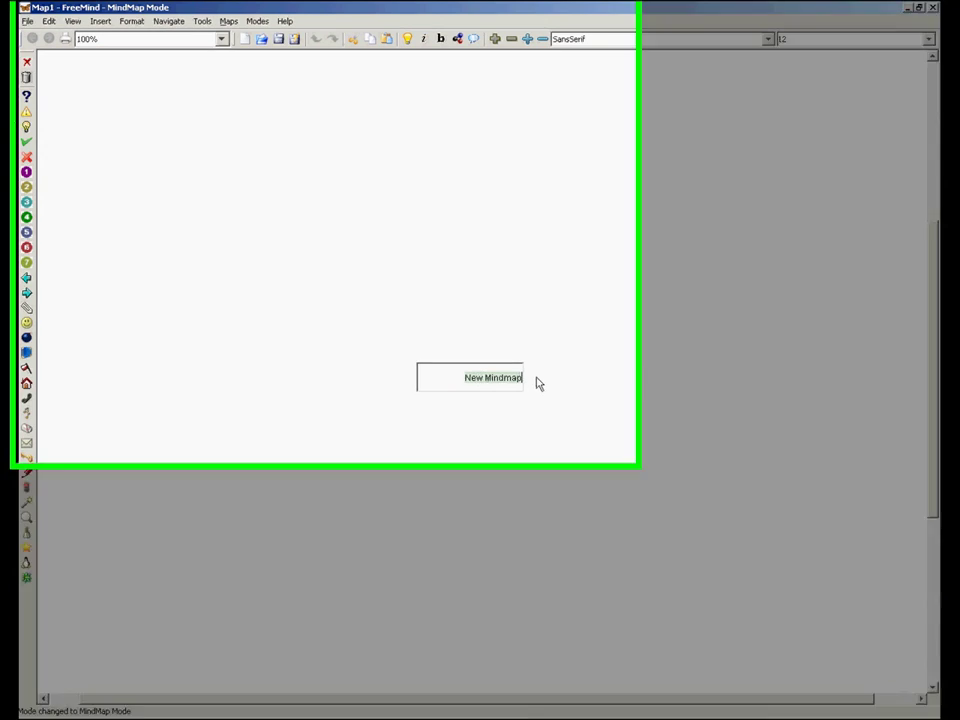
text(My Map)
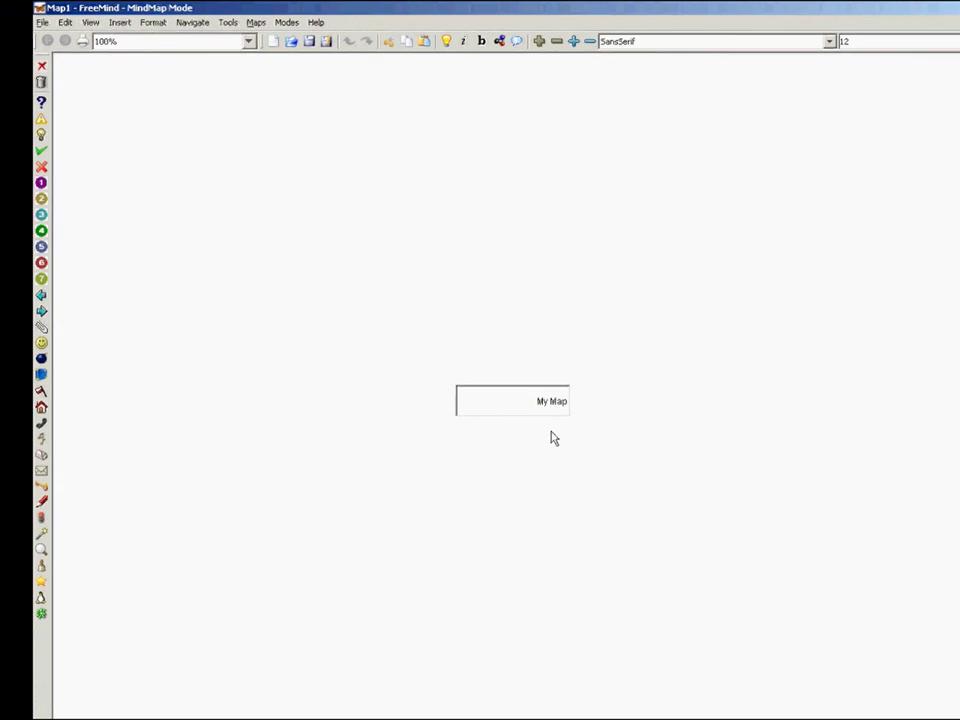
key(Return)
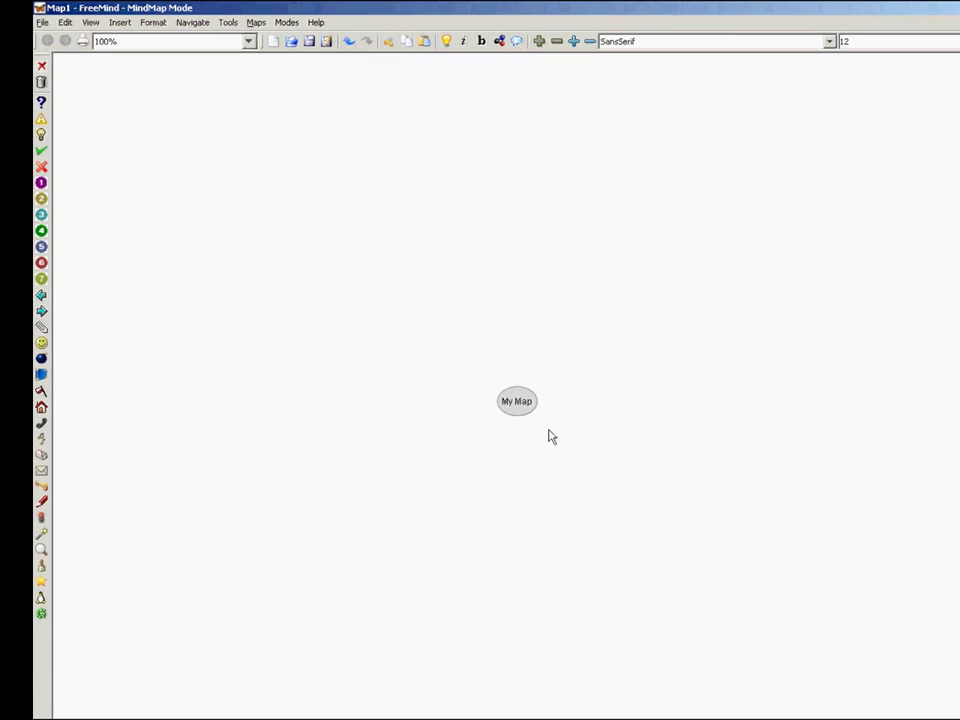
- Add a 'first branch' child under My Map, with a 'sub branch' child beneath it
click(117, 22)
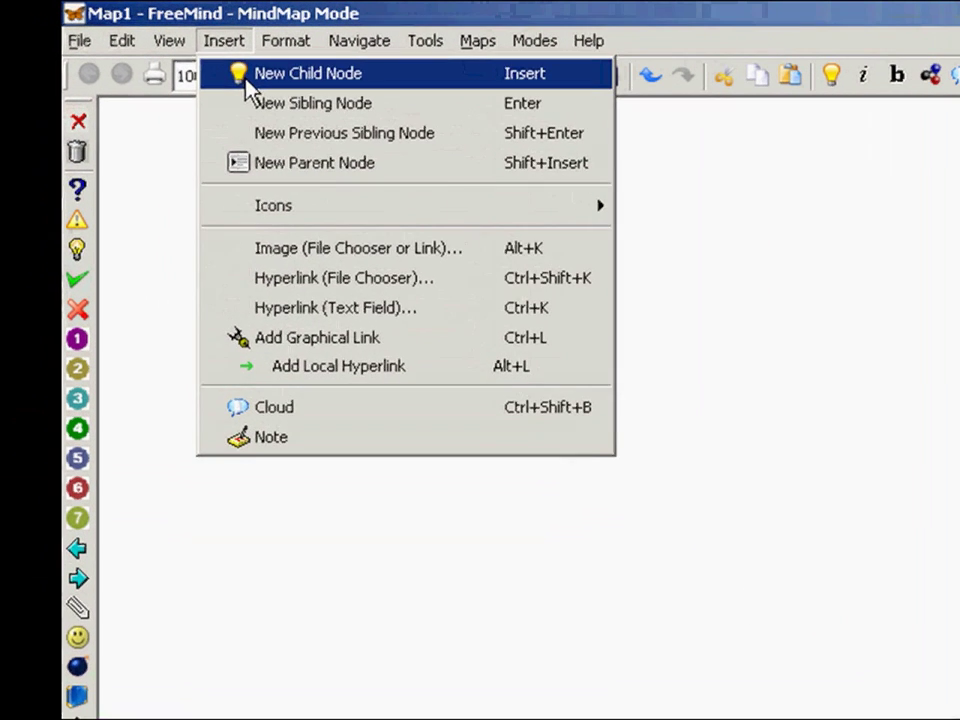
click(130, 42)
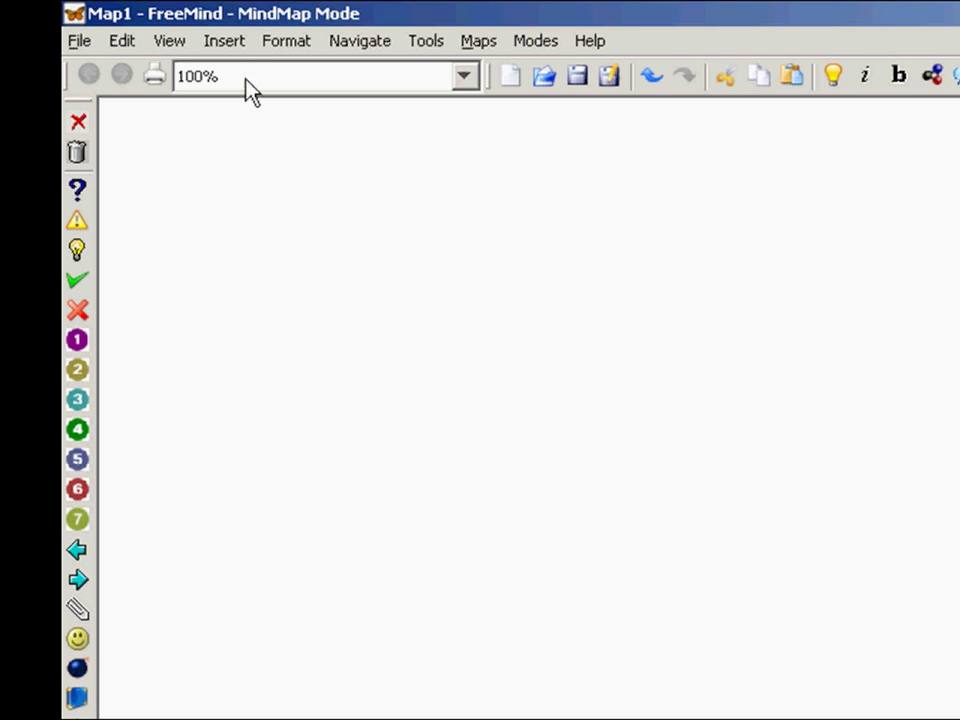
text(first branch)
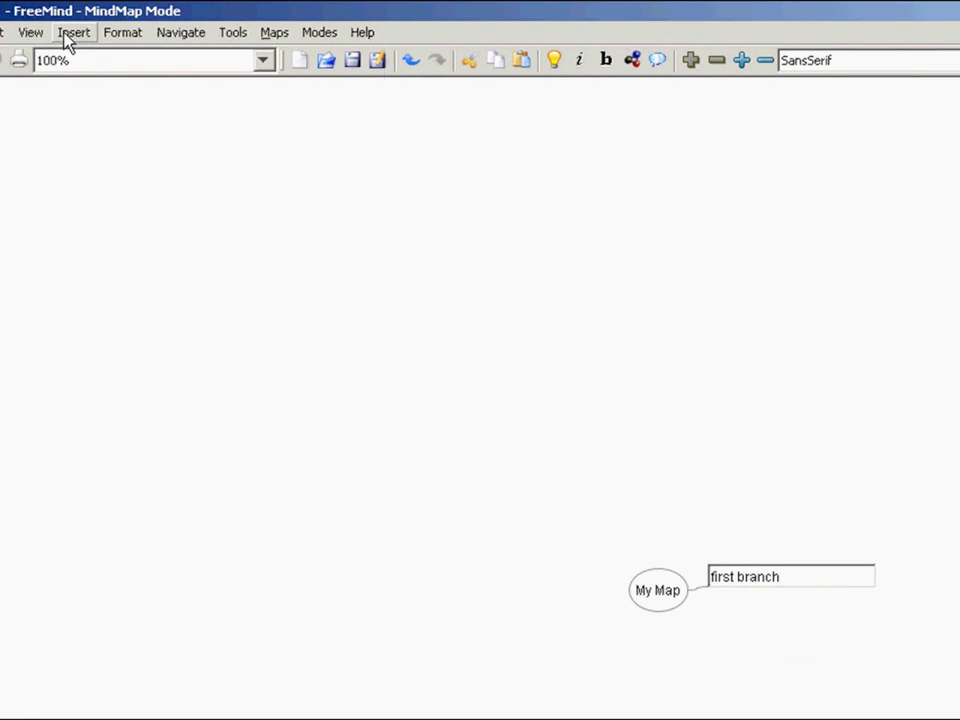
click(70, 36)
click(84, 66)
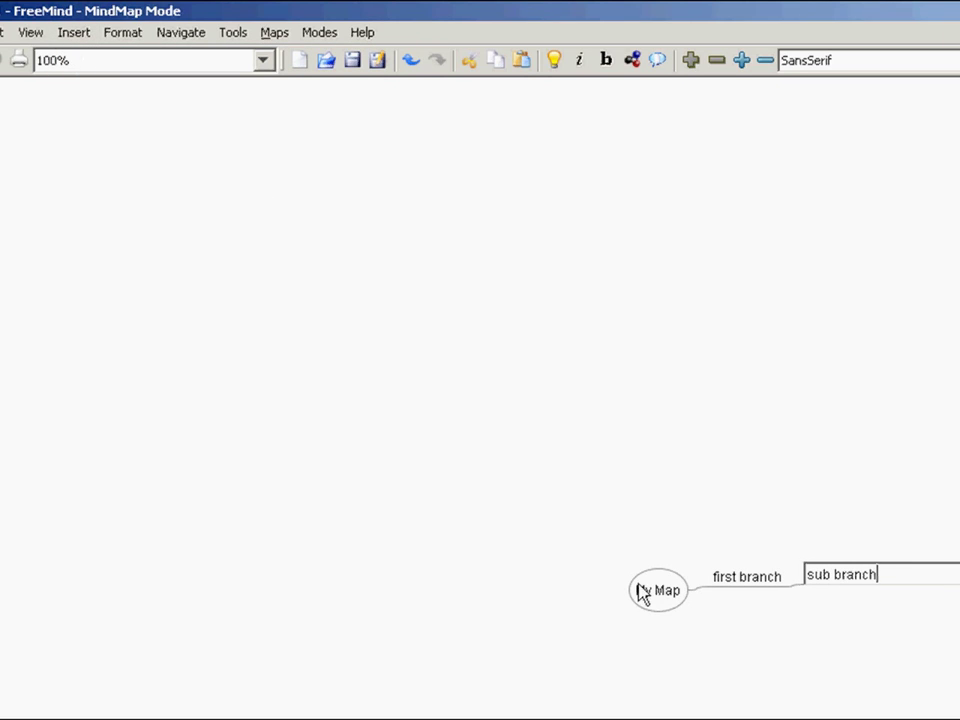
click(666, 601)
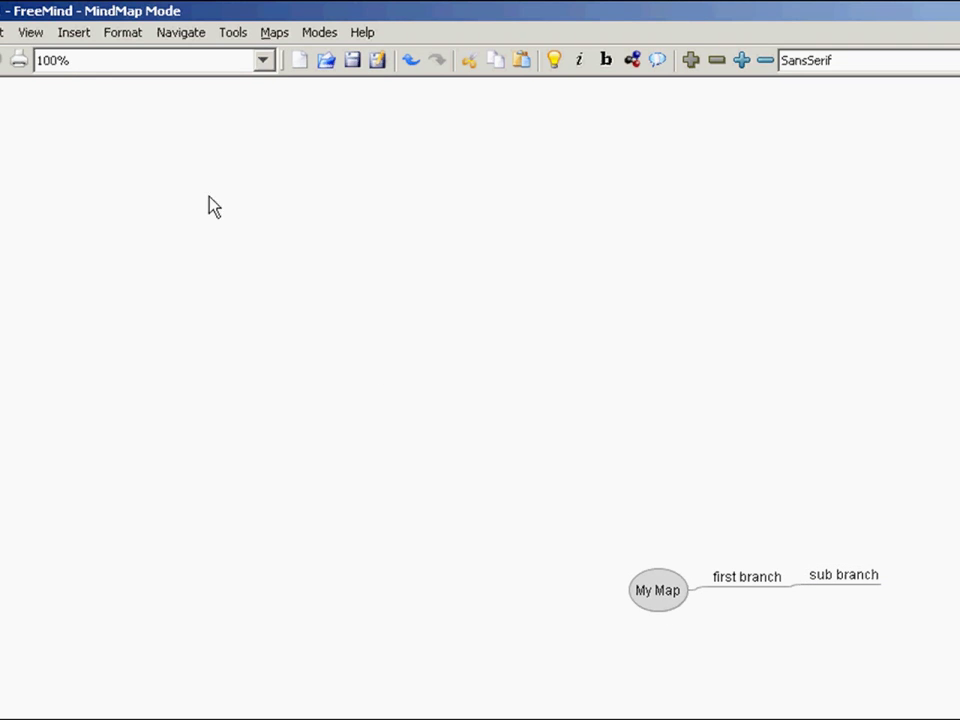
- Add a 'first branch new topic' child node on the left side of My Map
click(74, 32)
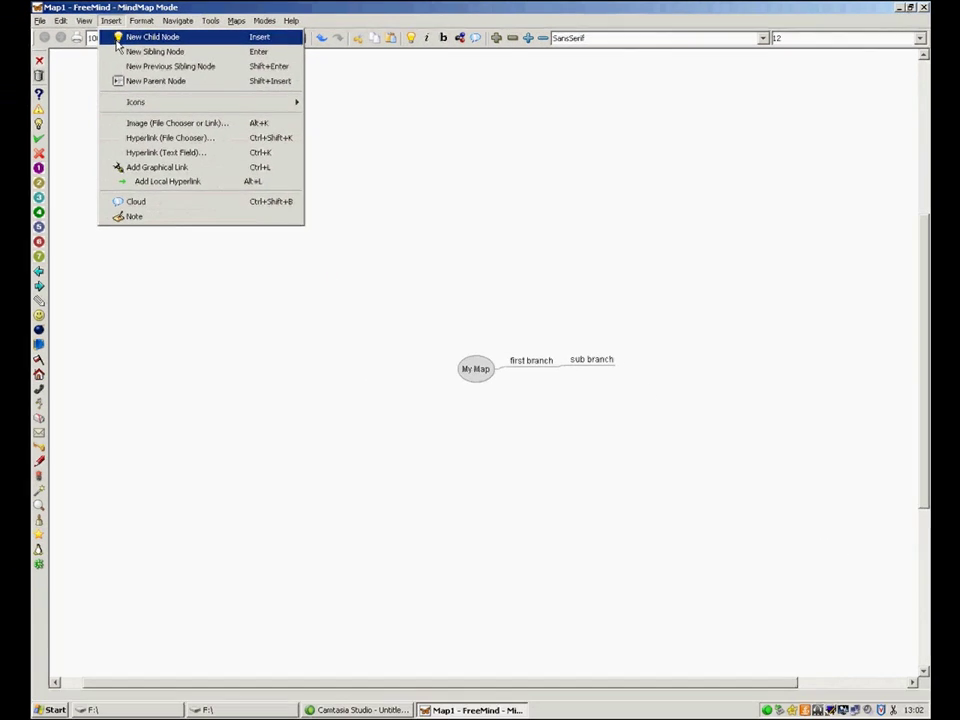
click(116, 42)
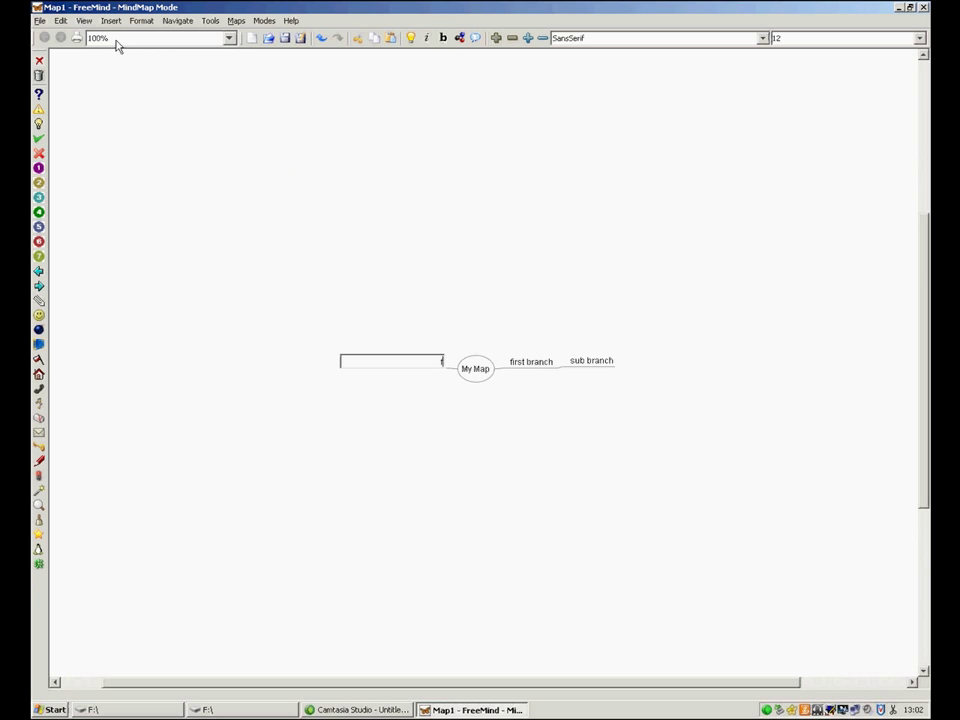
text(first b)
text(r)
text(t branch new)
text( topic)
click(482, 368)
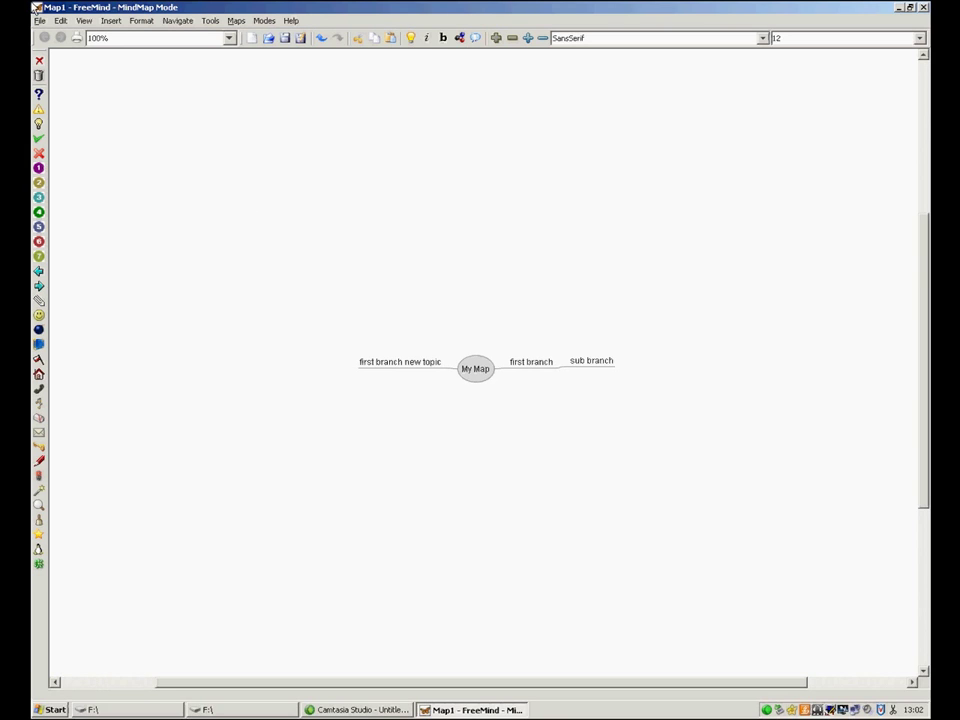
click(38, 20)
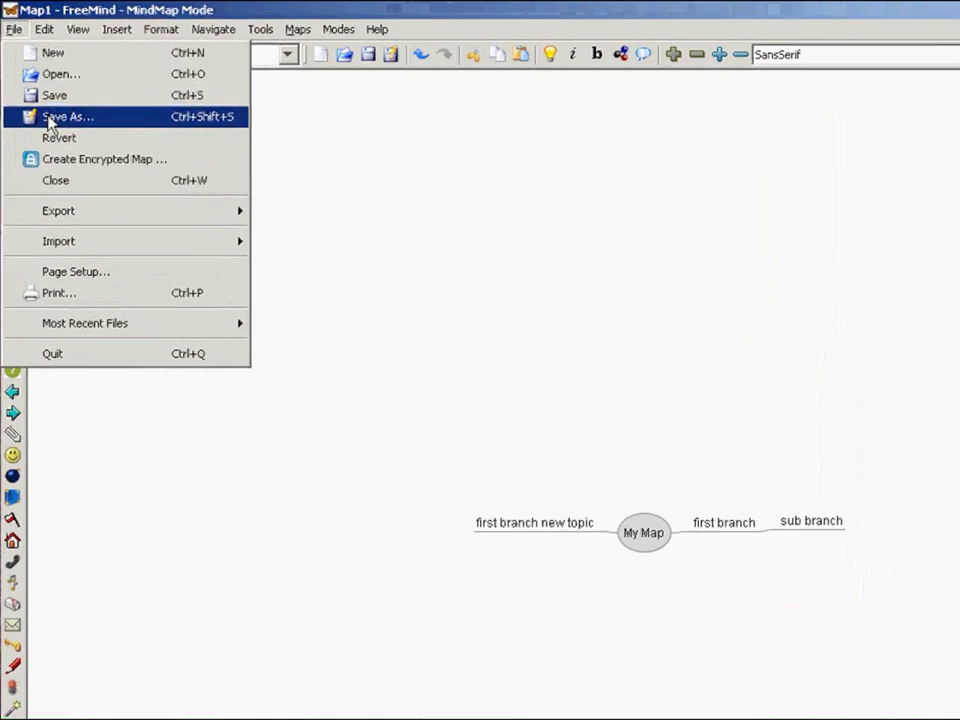
- Save the map as My Map.mm, export it to OpenOffice Writer as My Map.sxw, and close FreeMind
click(64, 82)
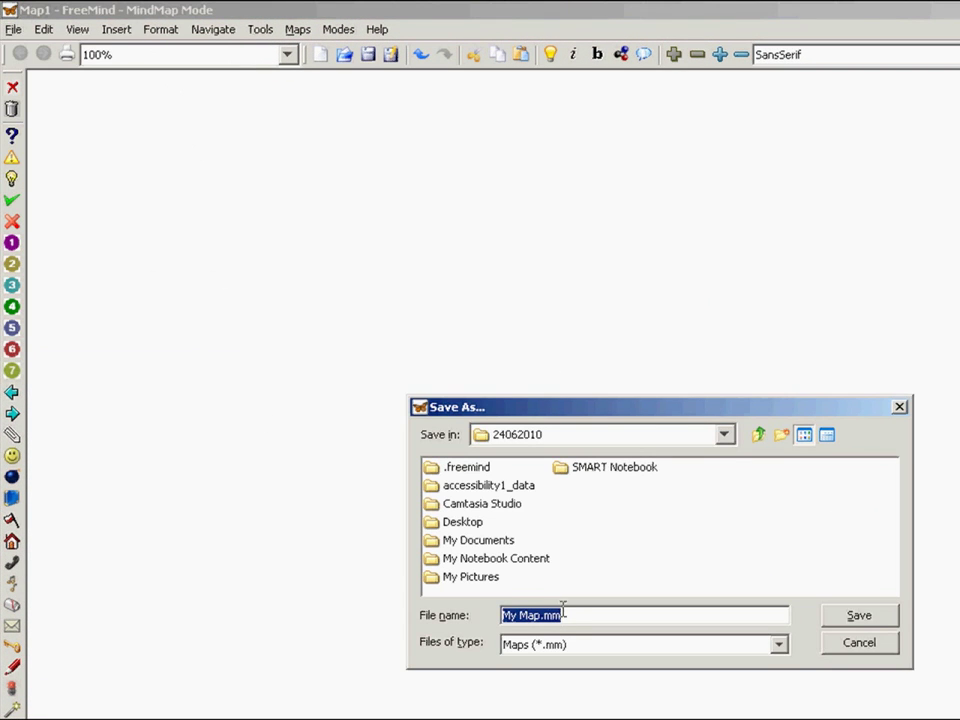
click(860, 616)
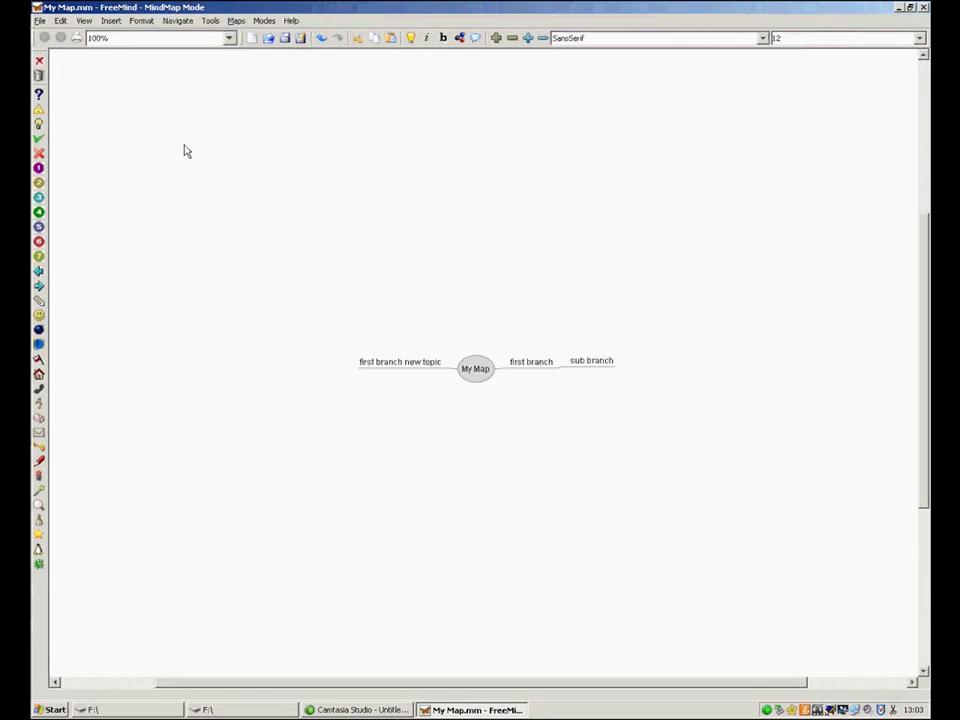
click(39, 20)
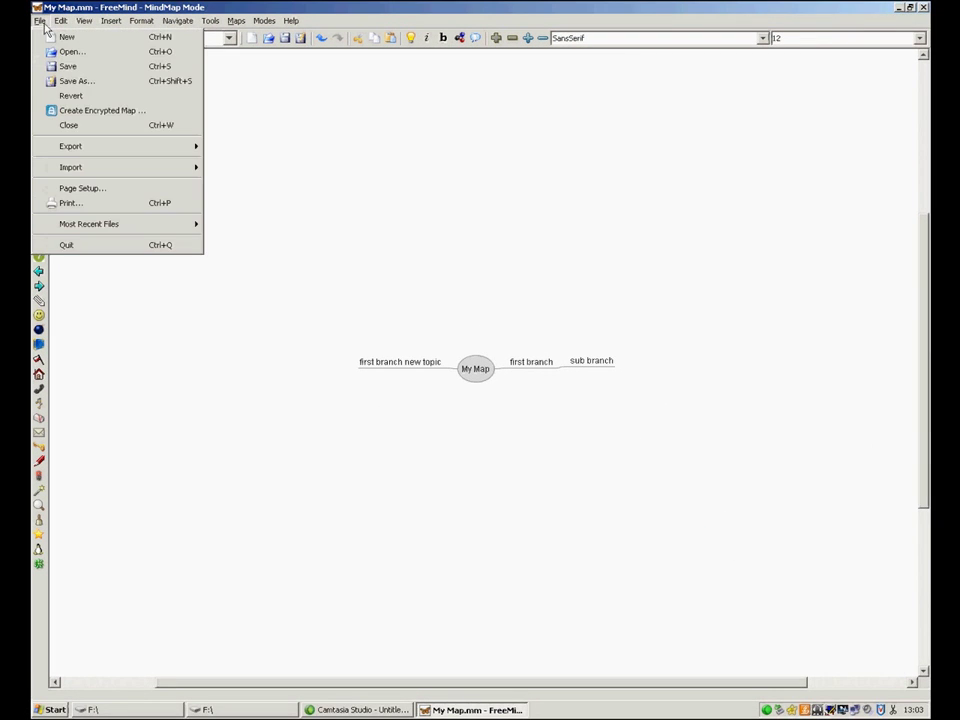
mouse_move(92, 150)
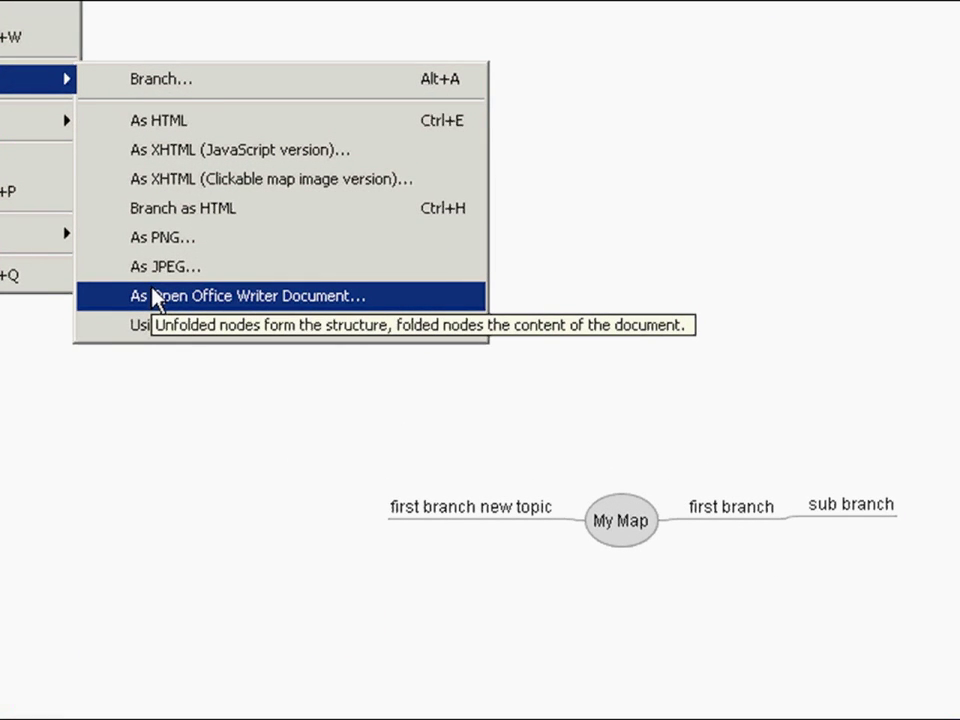
click(155, 296)
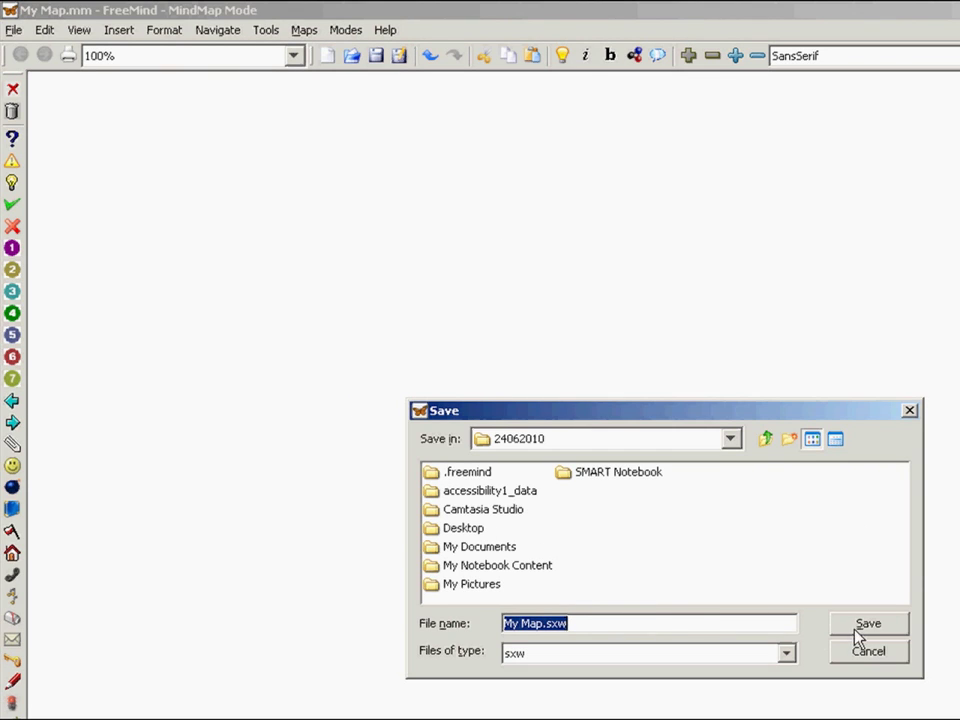
click(855, 655)
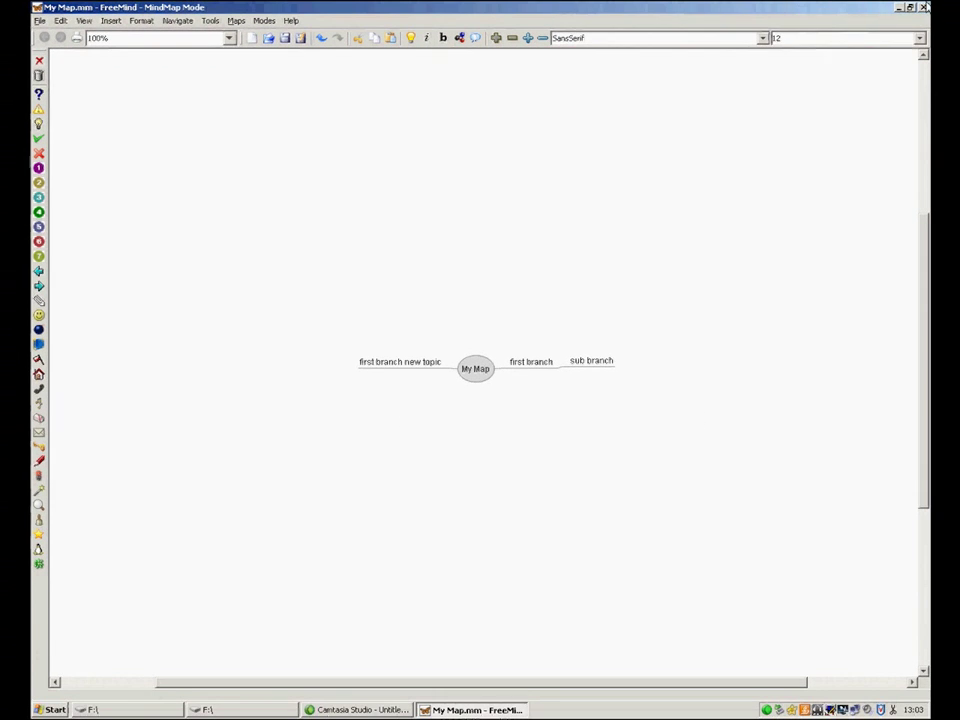
click(924, 7)
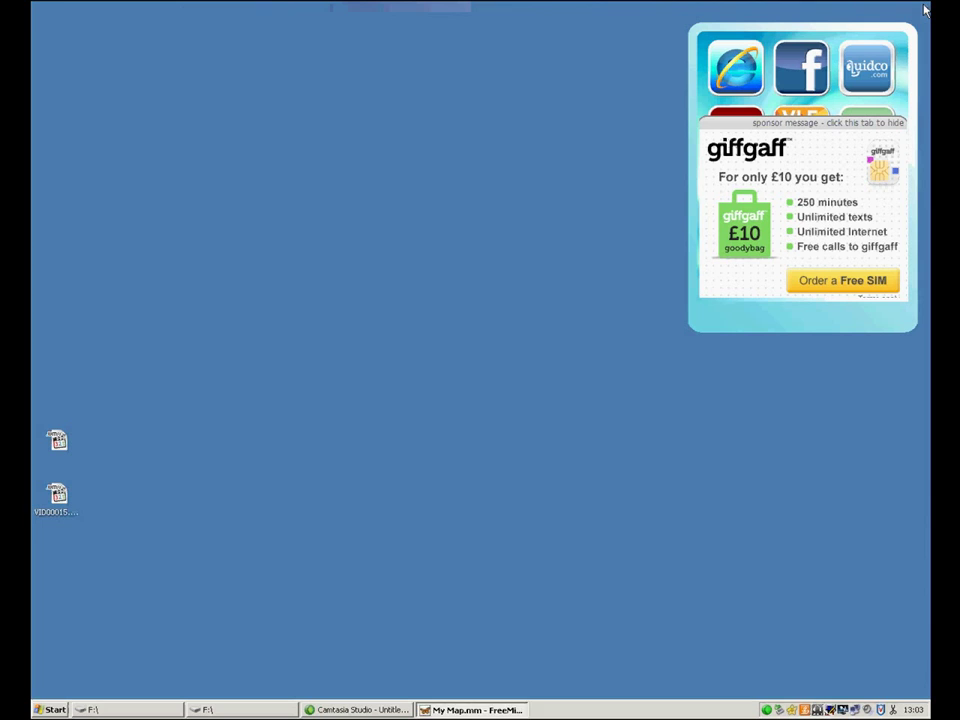
- Launch Hot Potatoes 6 from the Start menu's Productivity folder
click(53, 711)
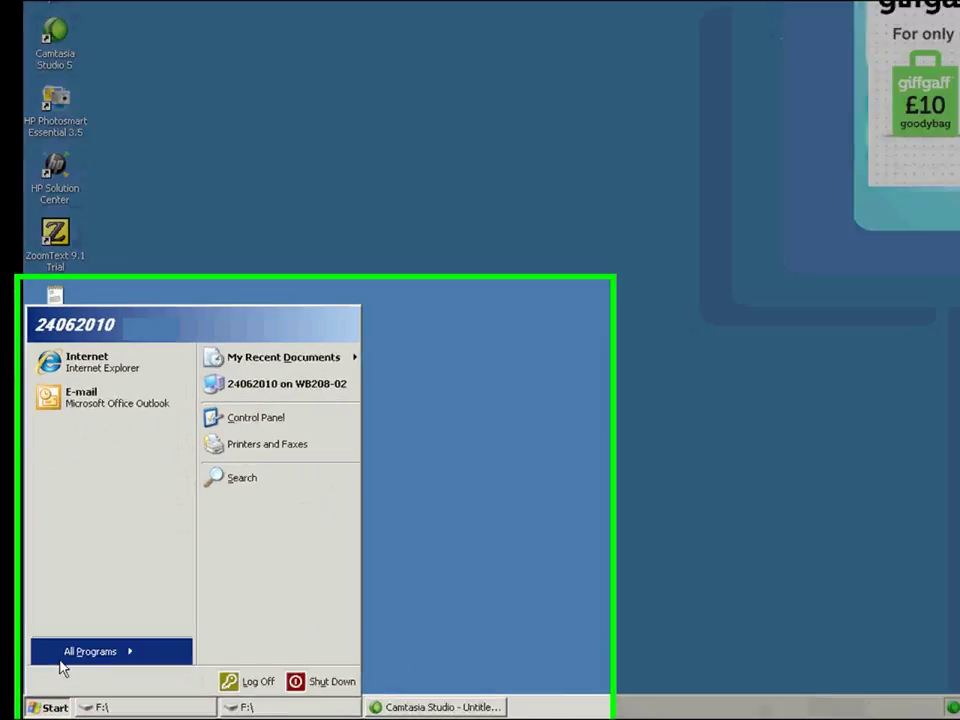
mouse_move(85, 665)
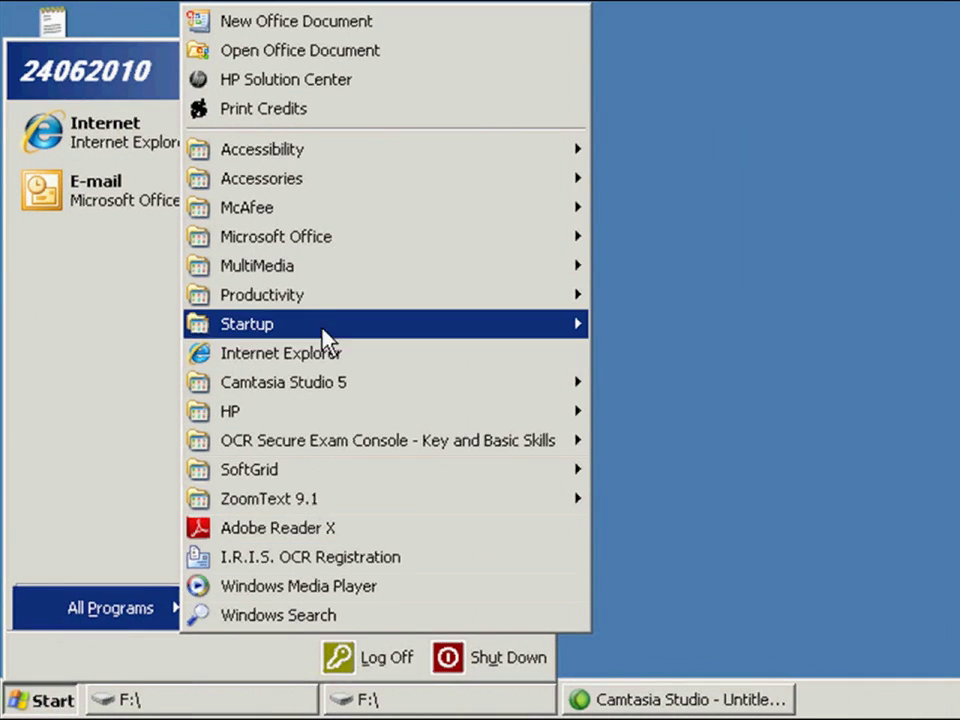
mouse_move(324, 300)
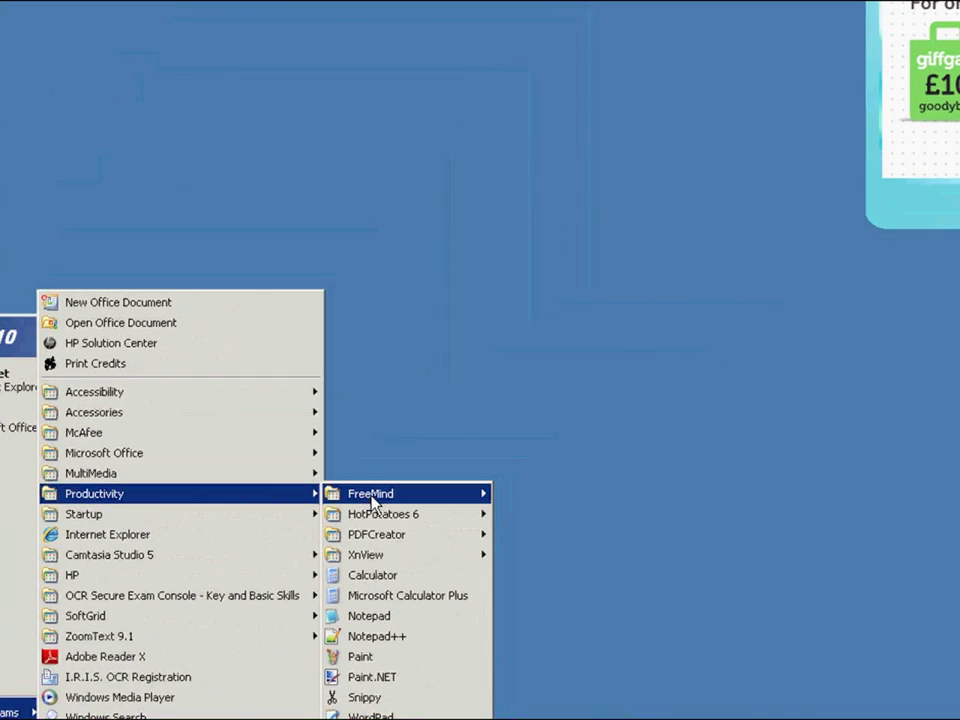
mouse_move(387, 506)
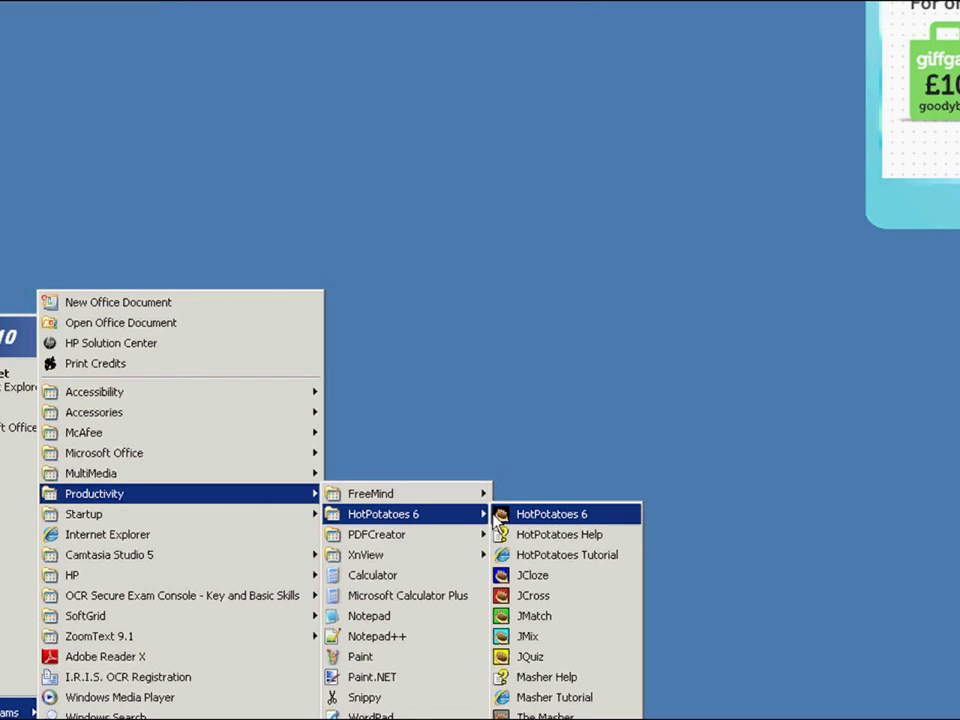
click(540, 524)
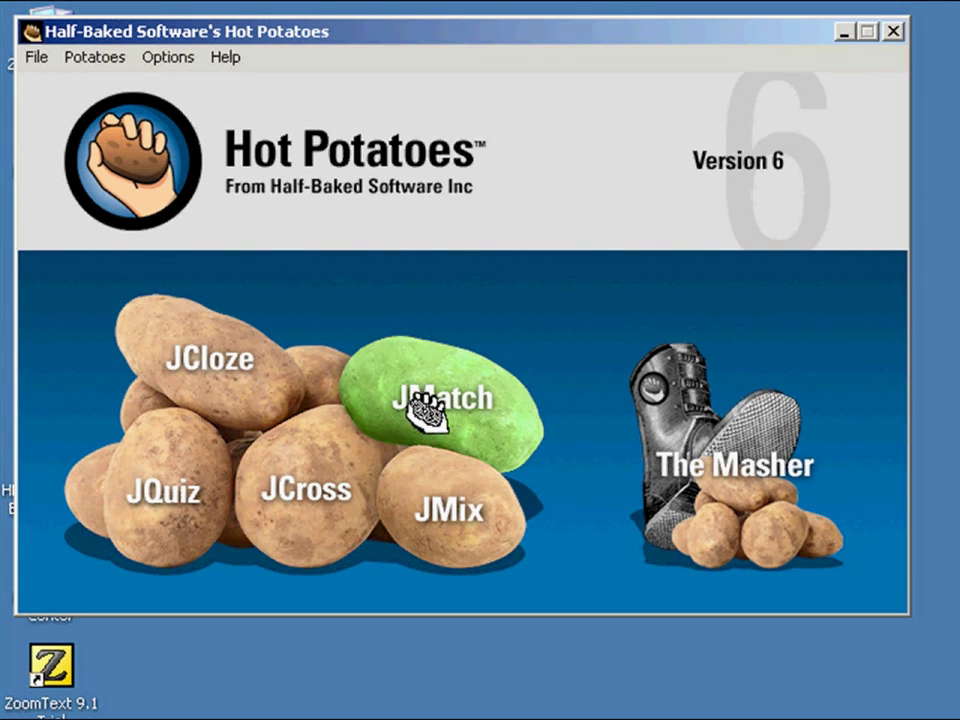
- Open JQuiz and mark answer A as the correct answer
click(126, 488)
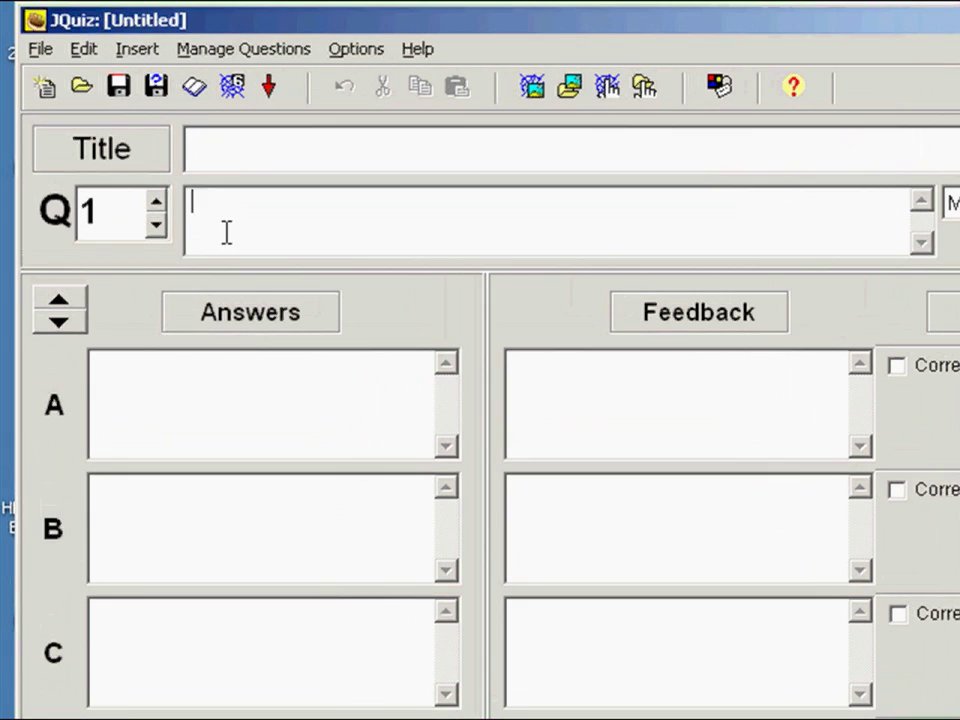
click(169, 401)
click(530, 317)
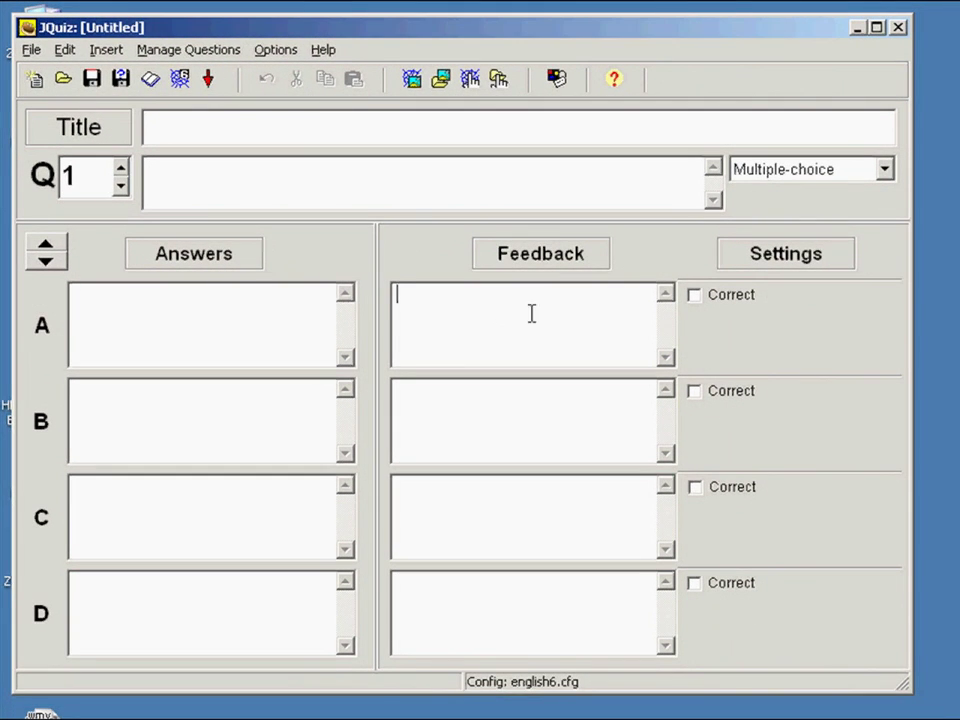
click(699, 300)
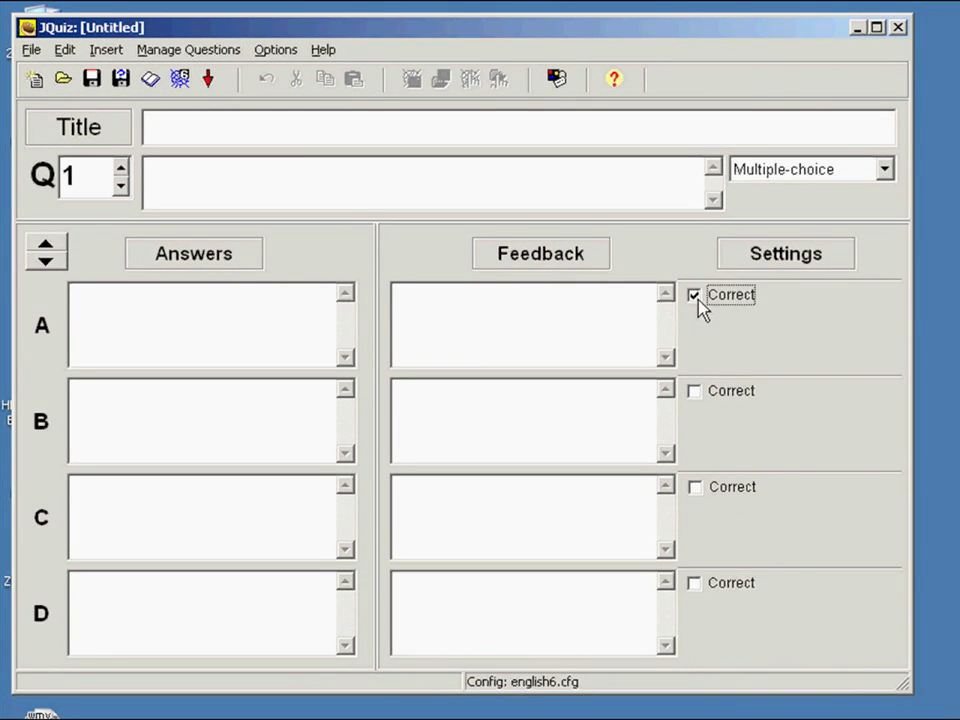
- Exit JQuiz without saving the untitled exercise
click(32, 50)
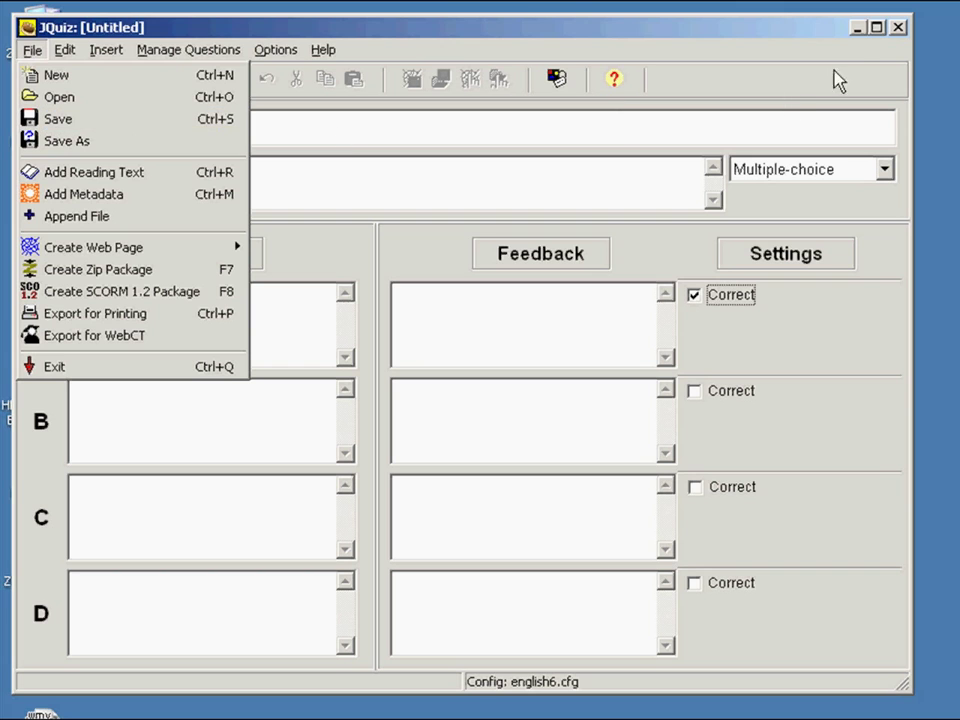
click(898, 26)
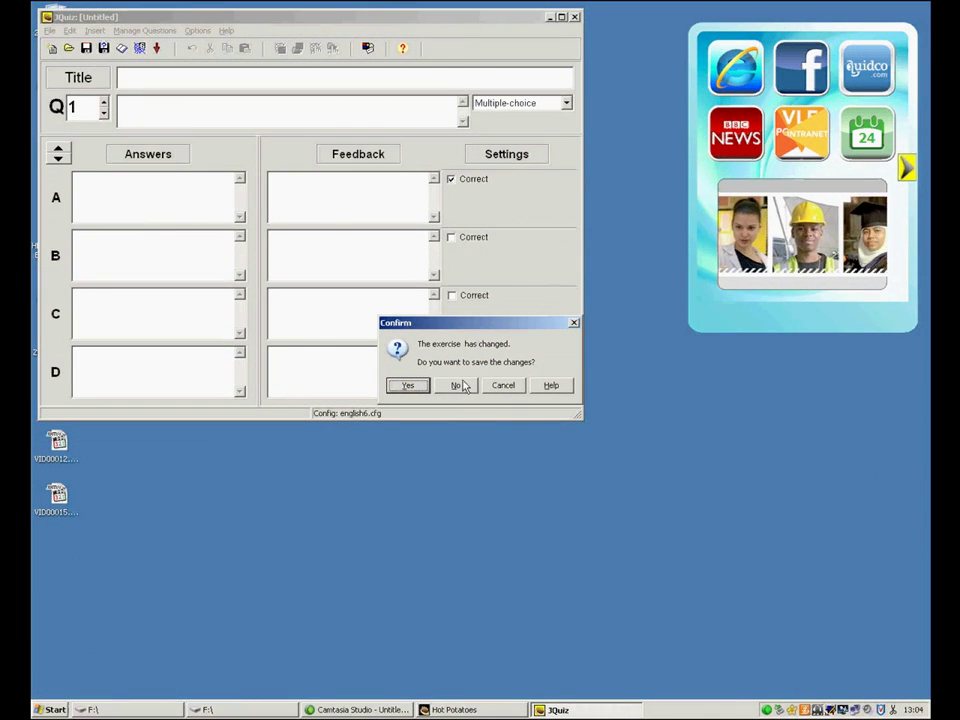
click(462, 386)
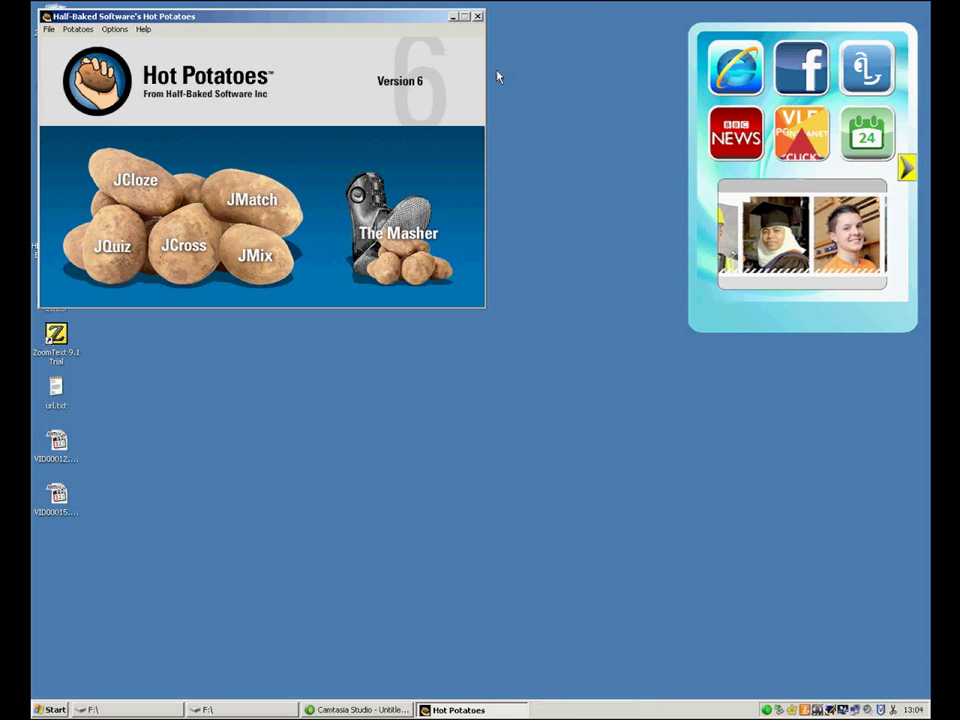
- Close Hot Potatoes and start a Snippy screen-region capture from the Productivity folder
click(478, 17)
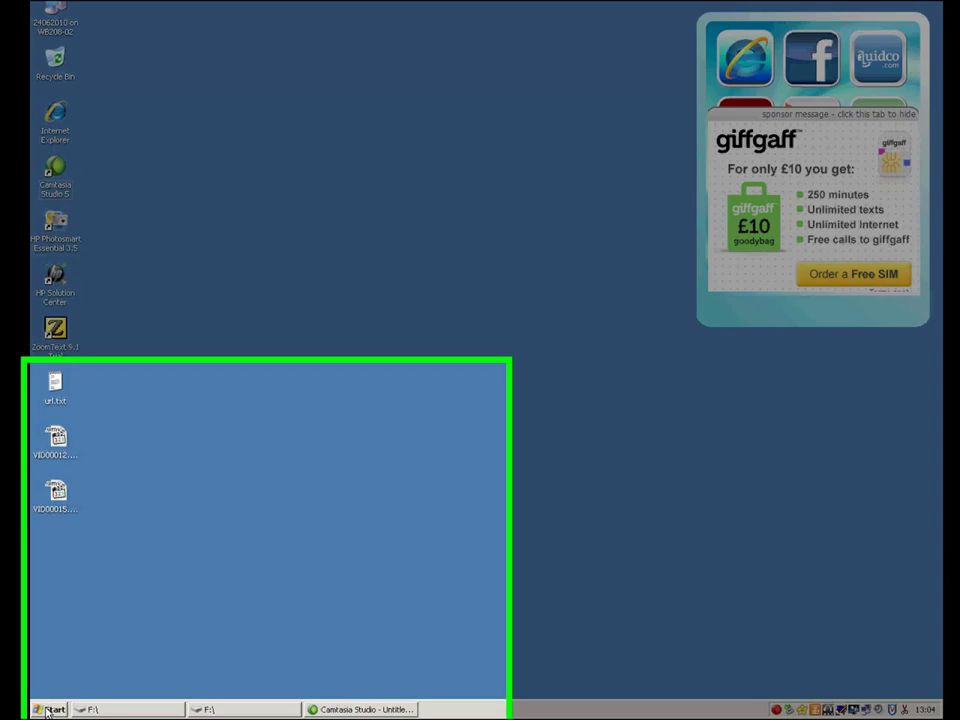
click(45, 709)
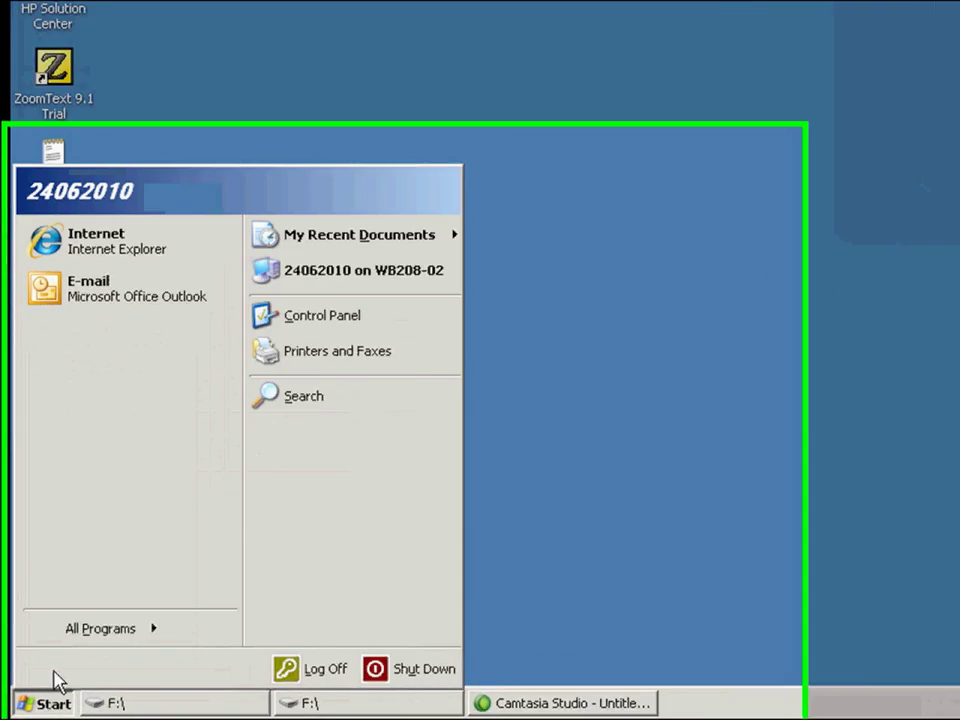
mouse_move(73, 642)
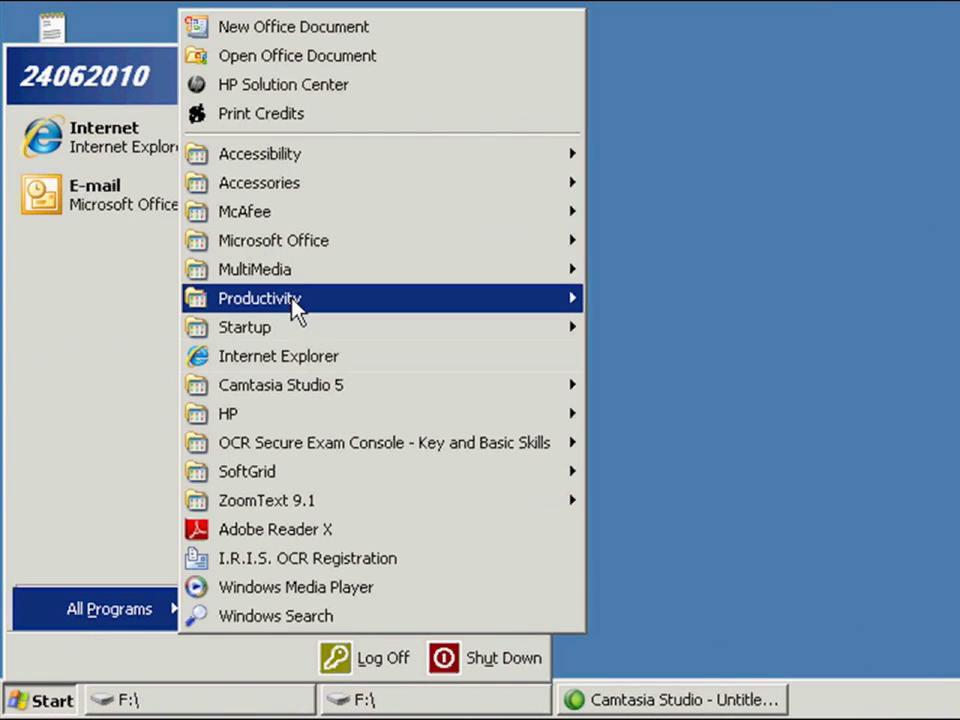
mouse_move(299, 306)
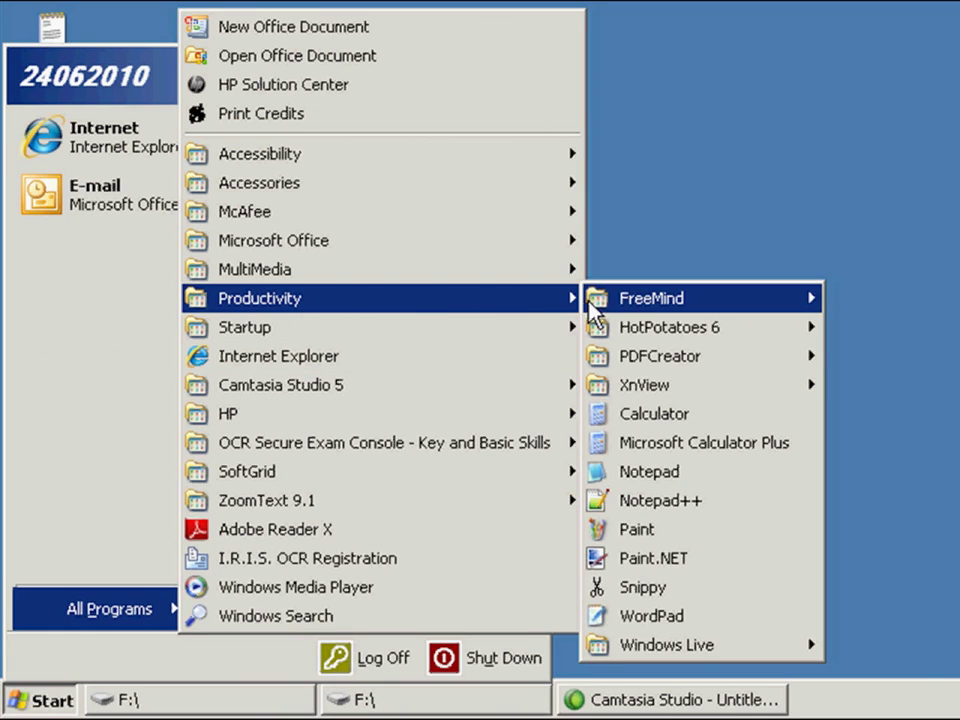
mouse_move(660, 366)
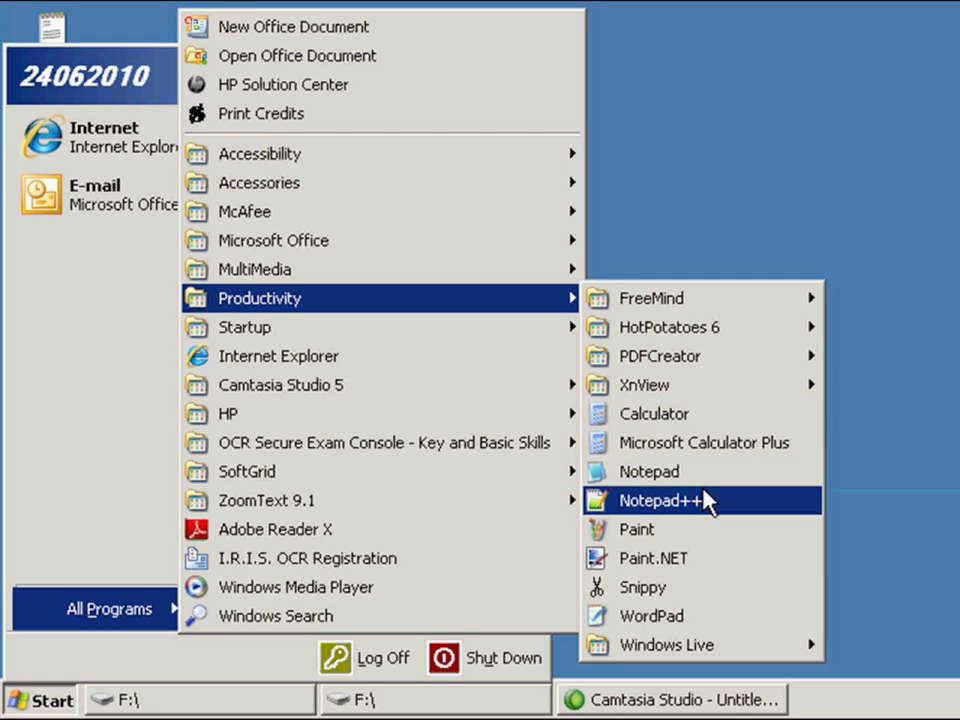
click(700, 588)
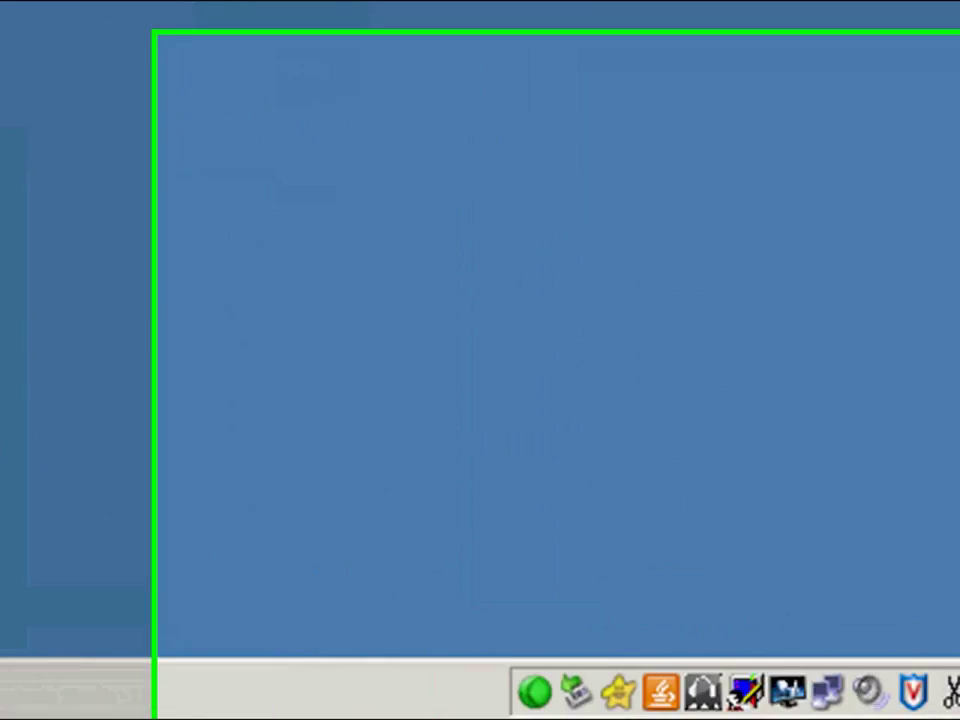